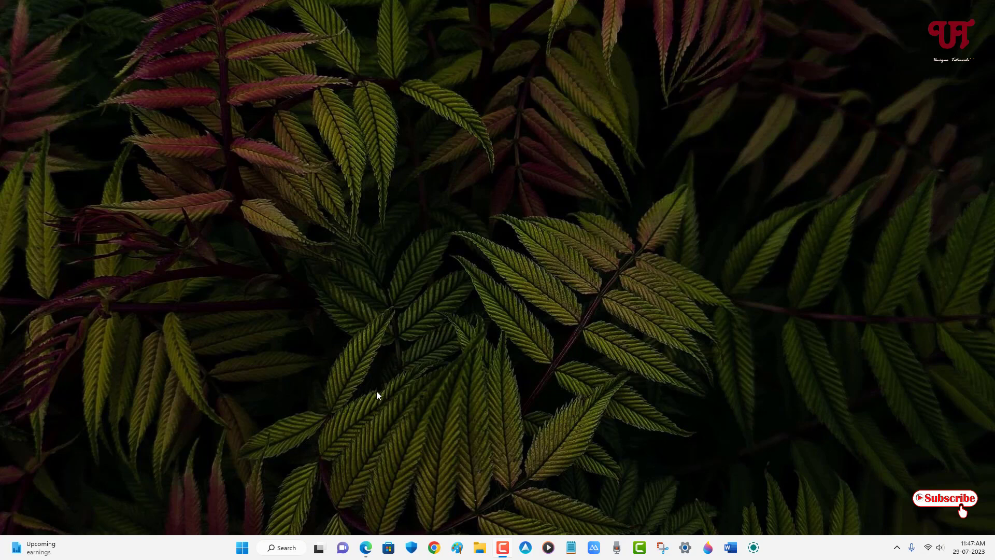
Open the dremin/RetroBar GitHub page from the RetroBar search results in Edge
left_click(365, 548)
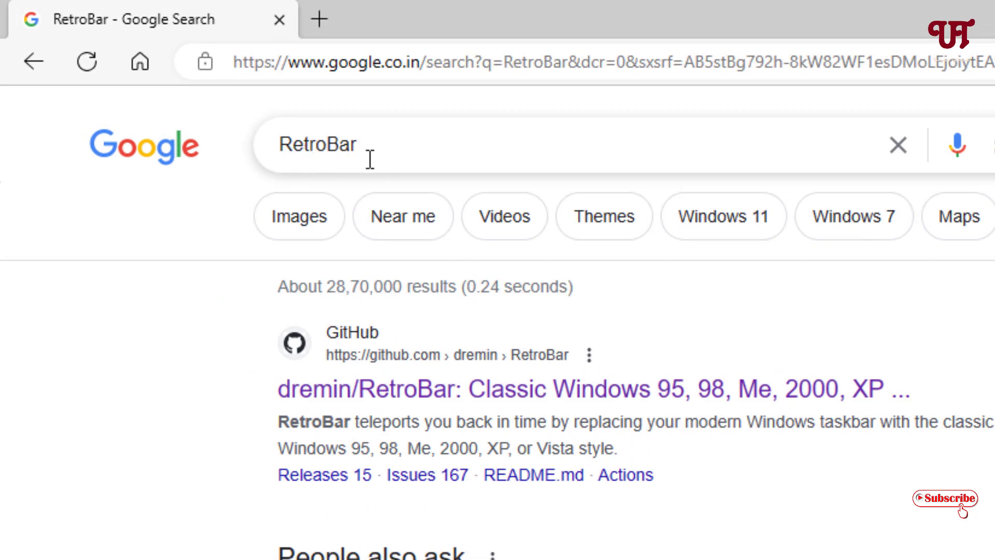
left_click(530, 393)
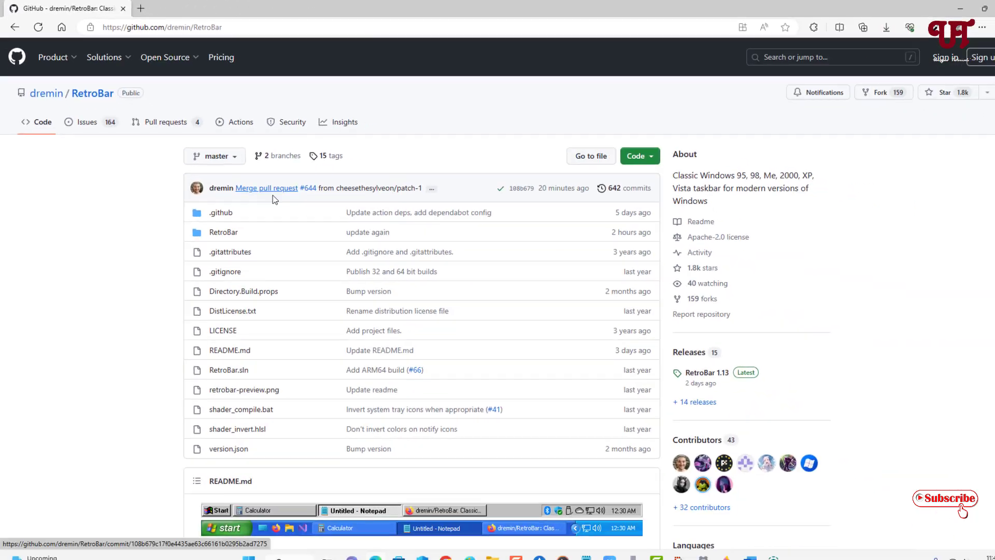
scroll(284, 204, "down", 5)
scroll(285, 205, "down", 3)
scroll(285, 205, "down", 1)
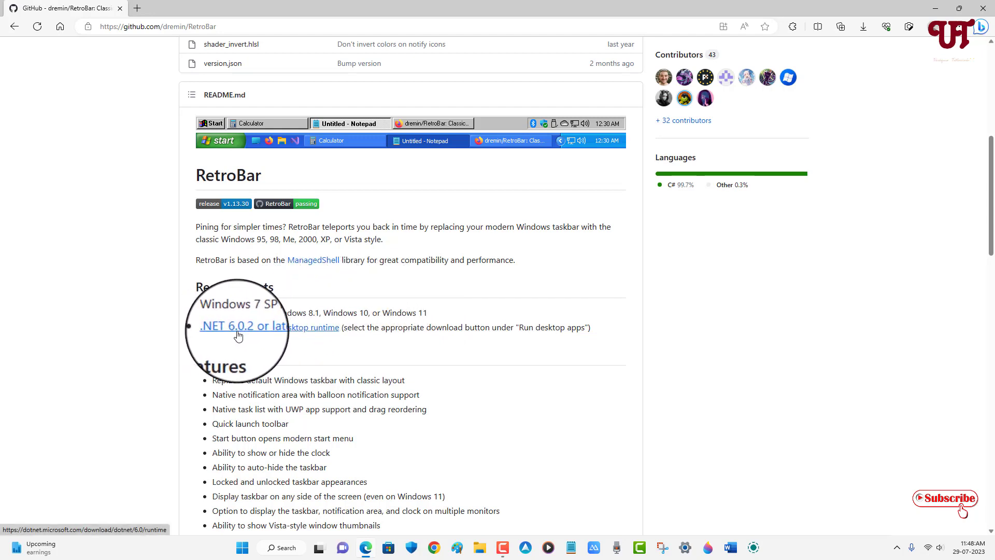
Follow the README's .NET 6.0.2 desktop runtime link to its download page
left_click(293, 332)
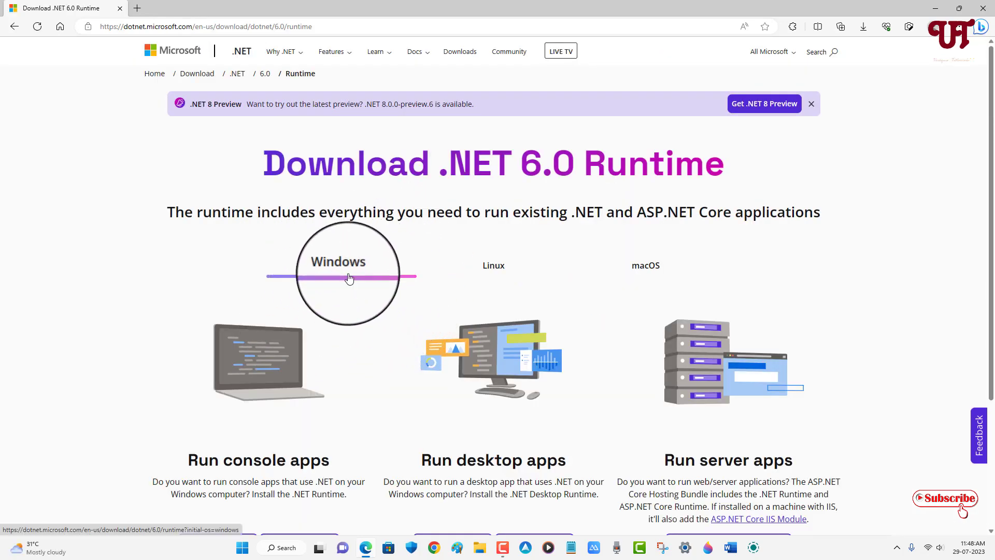
scroll(350, 280, "down", 2)
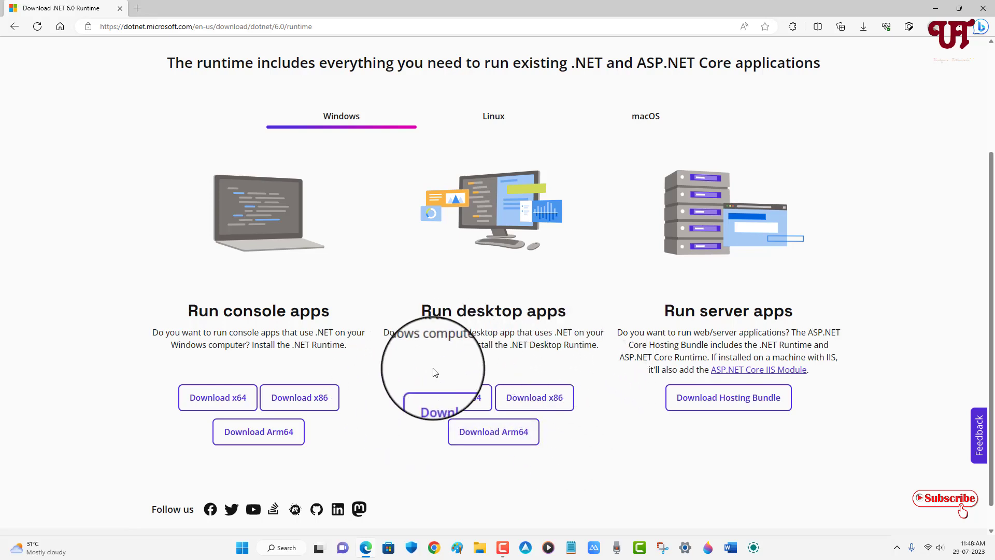
scroll(434, 373, "up", 5)
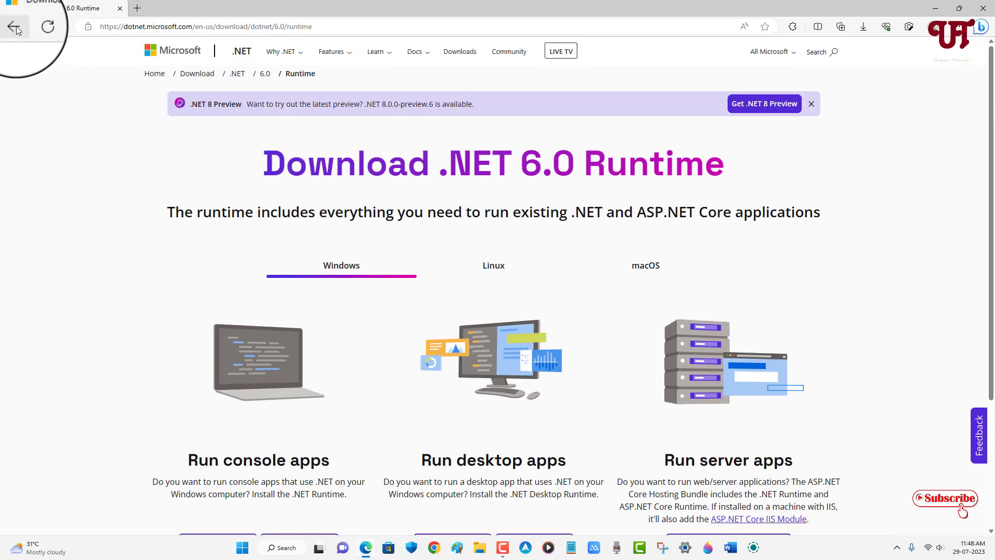
Download RetroBar.64-bit.zip from the 1.13 release, show it in Downloads, and close Edge
left_click(10, 26)
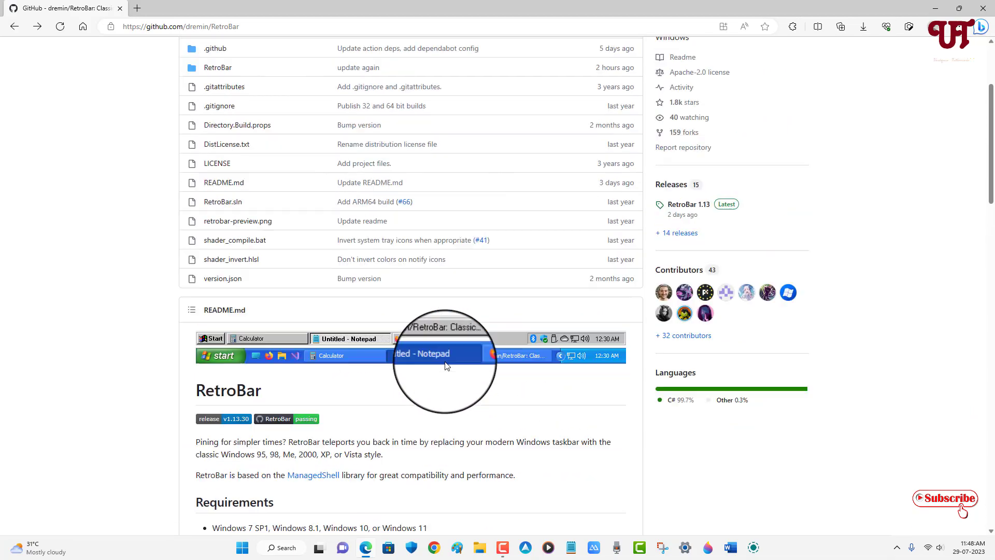
scroll(423, 358, "up", 5)
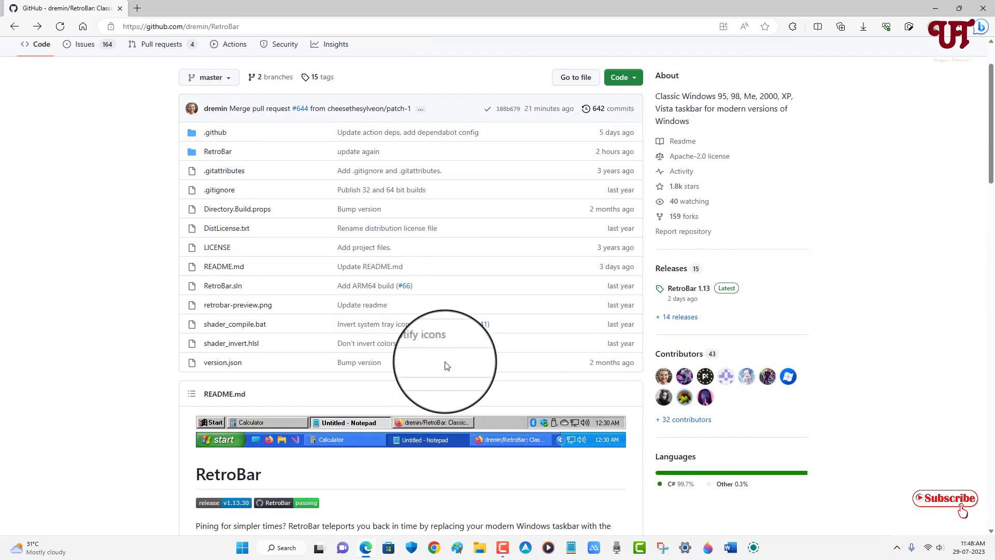
left_click(688, 290)
scroll(684, 296, "down", 5)
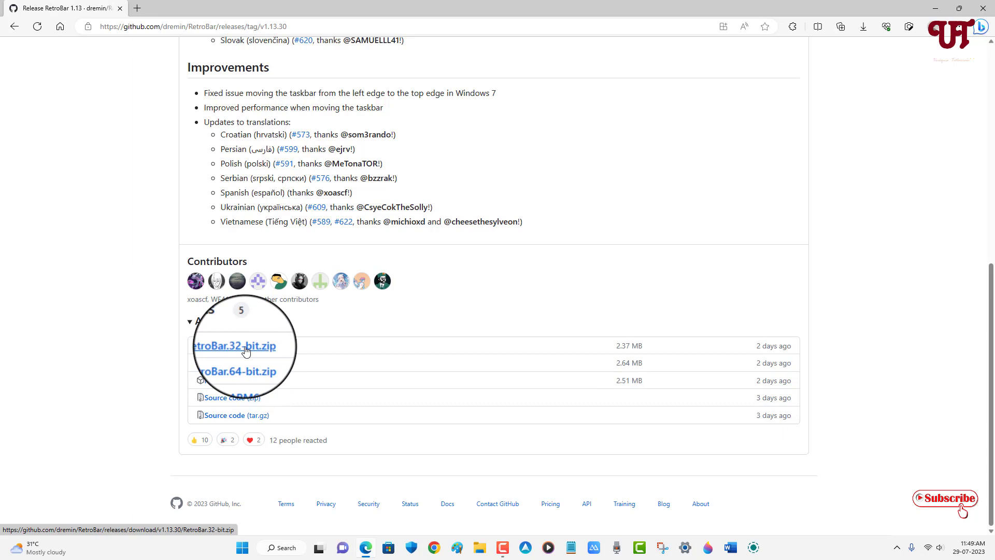
left_click(232, 362)
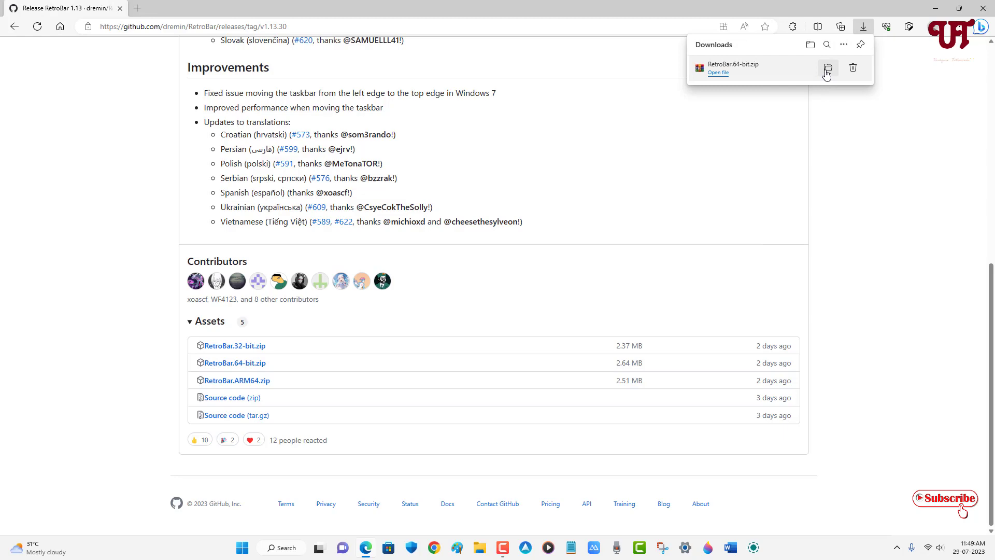
left_click(827, 70)
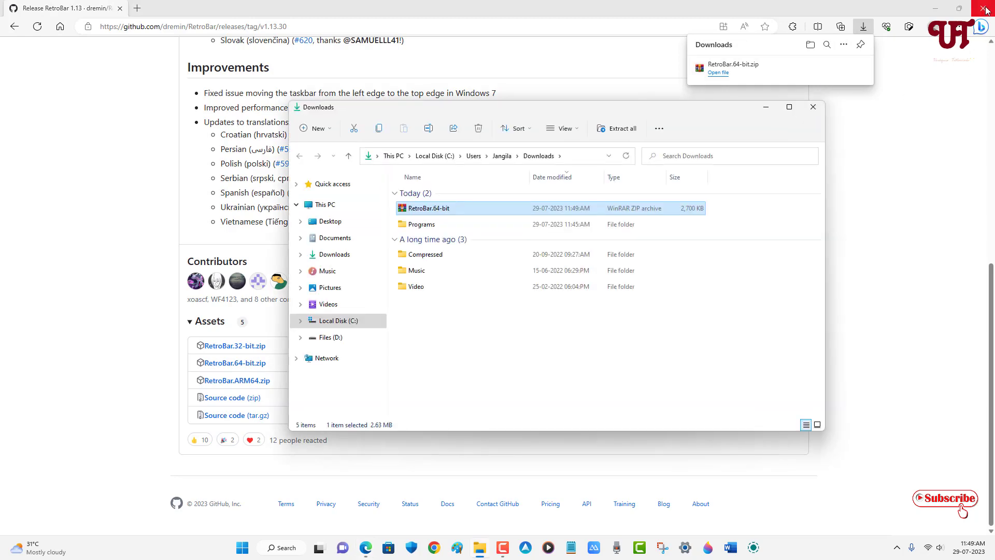
left_click(986, 10)
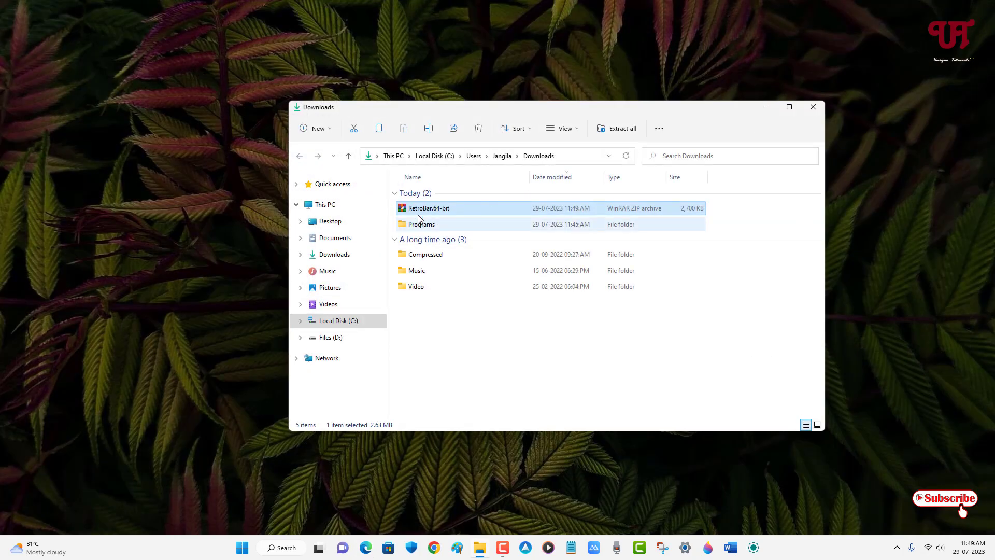
Extract RetroBar.64-bit.zip with WinRAR into a RetroBar.64-bit folder and open it
double_click(429, 208)
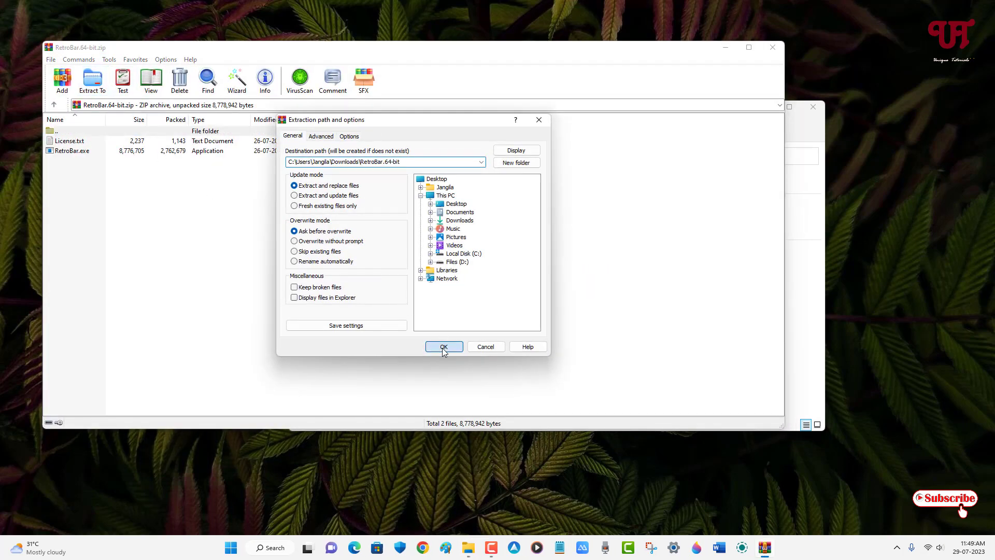
left_click(443, 349)
left_click(772, 47)
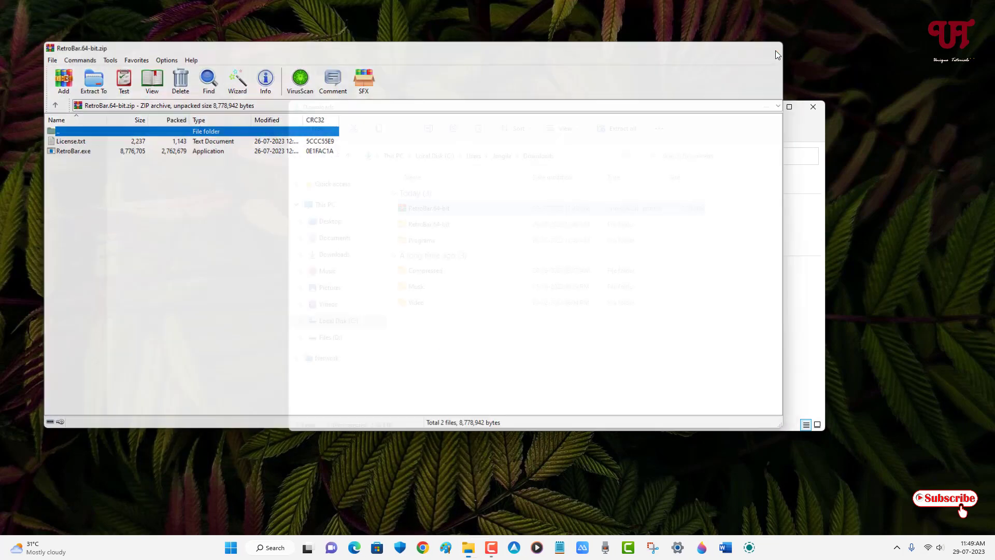
double_click(429, 224)
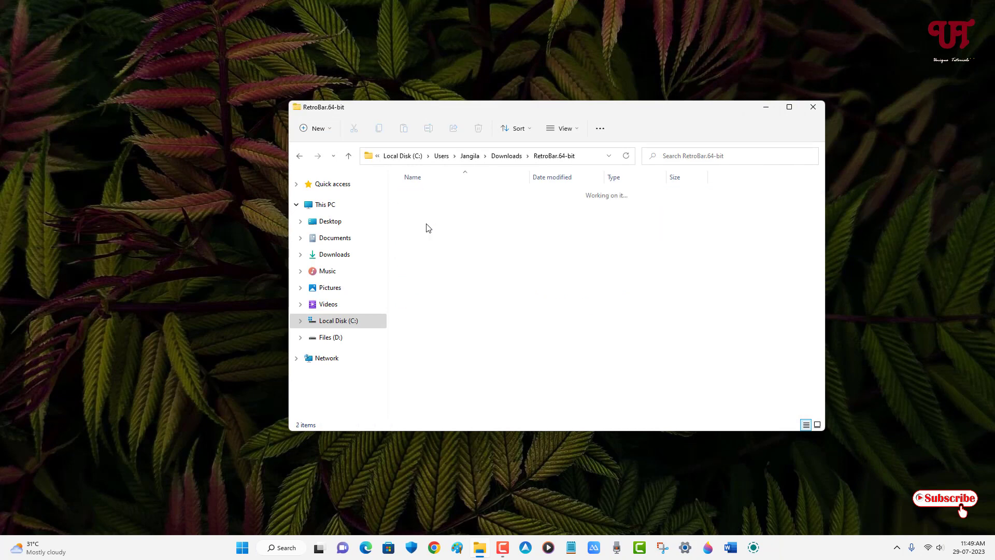
mouse_move(420, 210)
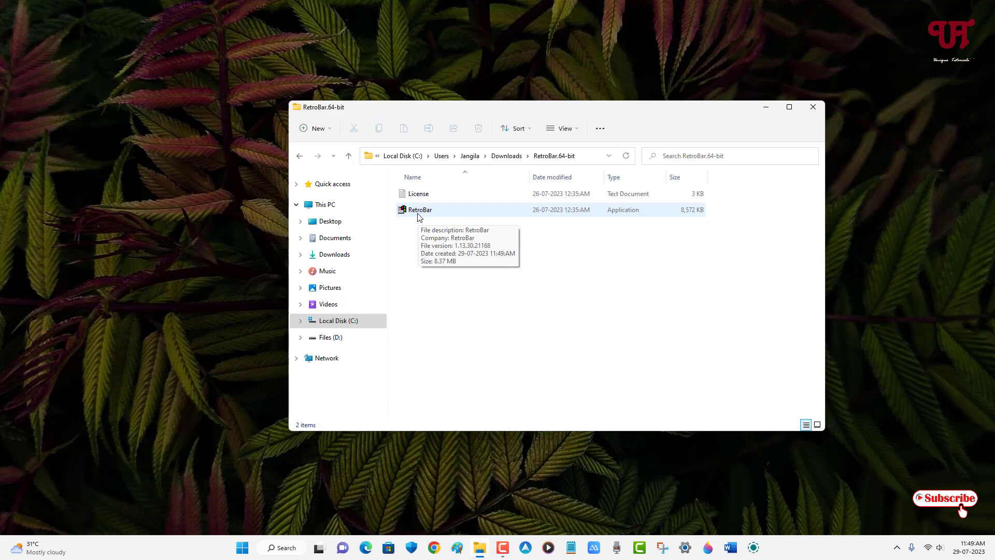
Run RetroBar.exe from the extracted RetroBar.64-bit folder
double_click(418, 212)
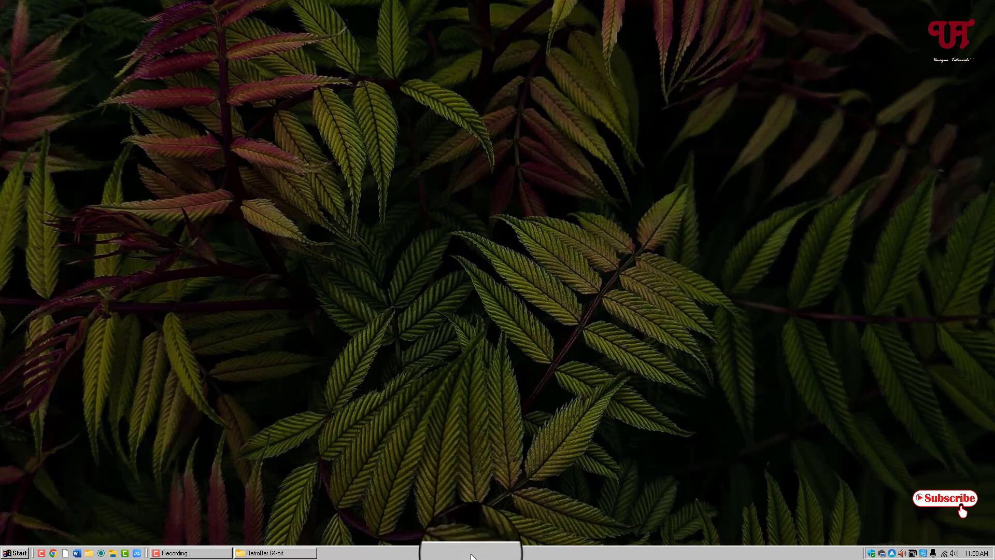
Open RetroBar Properties from the taskbar menu and apply the Windows XP Blue theme
right_click(472, 555)
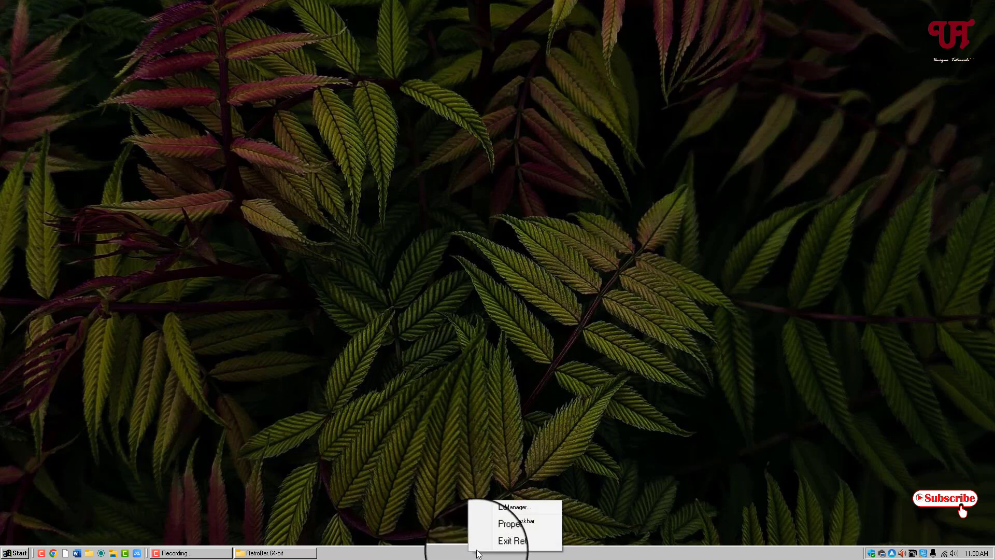
left_click(497, 534)
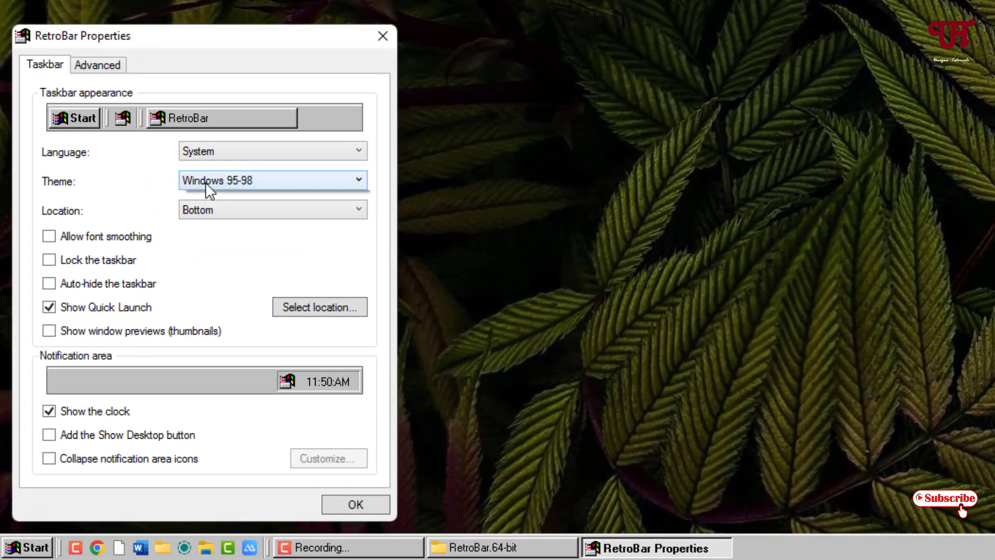
left_click(205, 182)
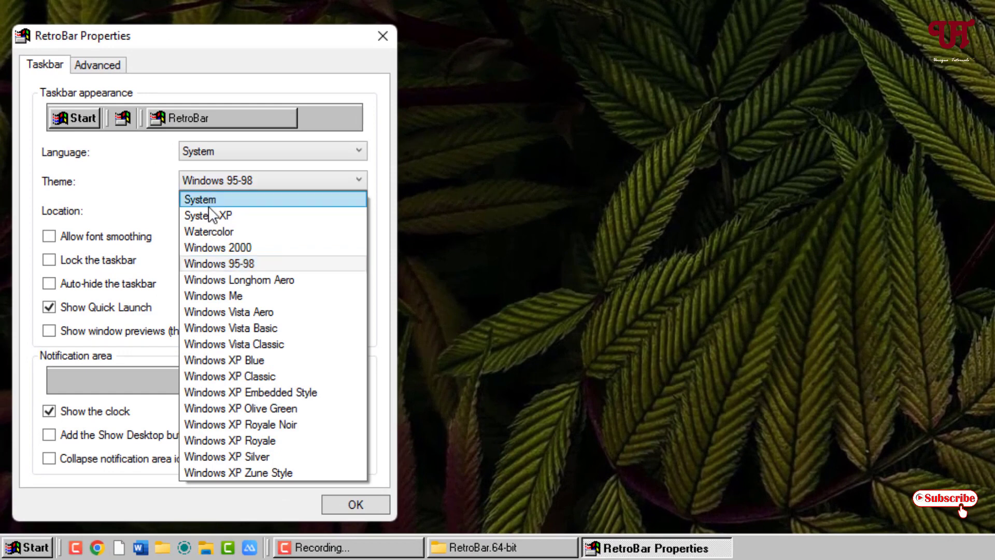
left_click(234, 359)
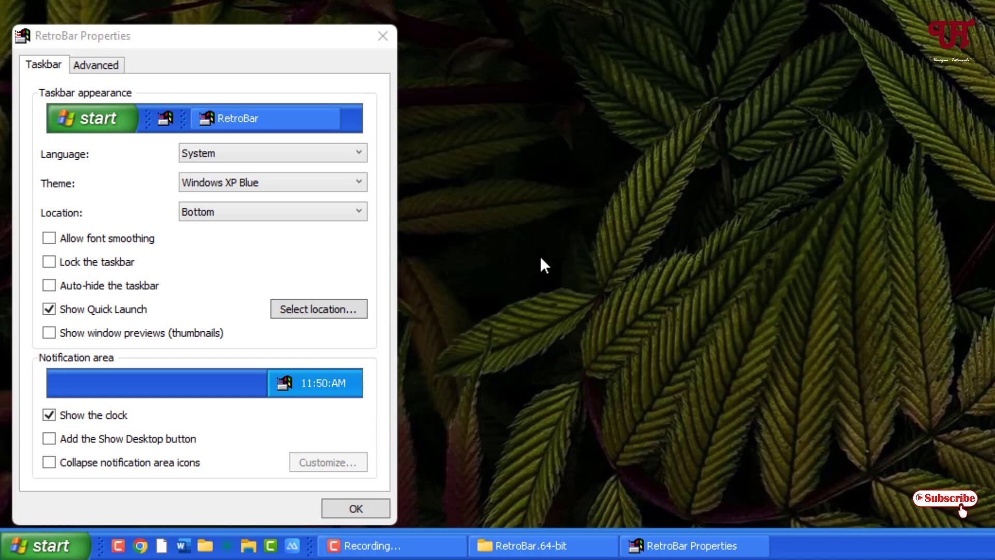
Try the Windows Vista Aero and XP Zune Style themes, then return to Windows XP Blue
left_click(342, 186)
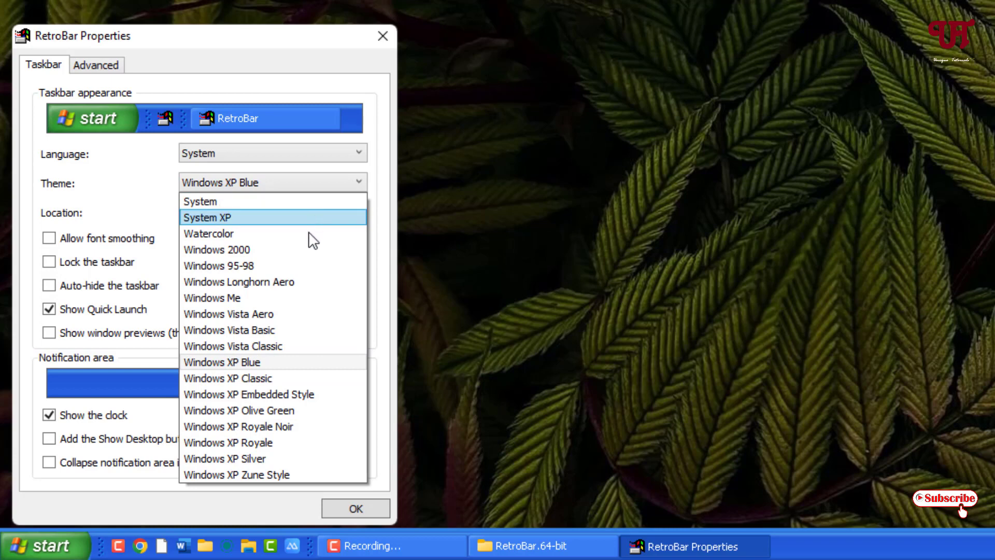
left_click(273, 314)
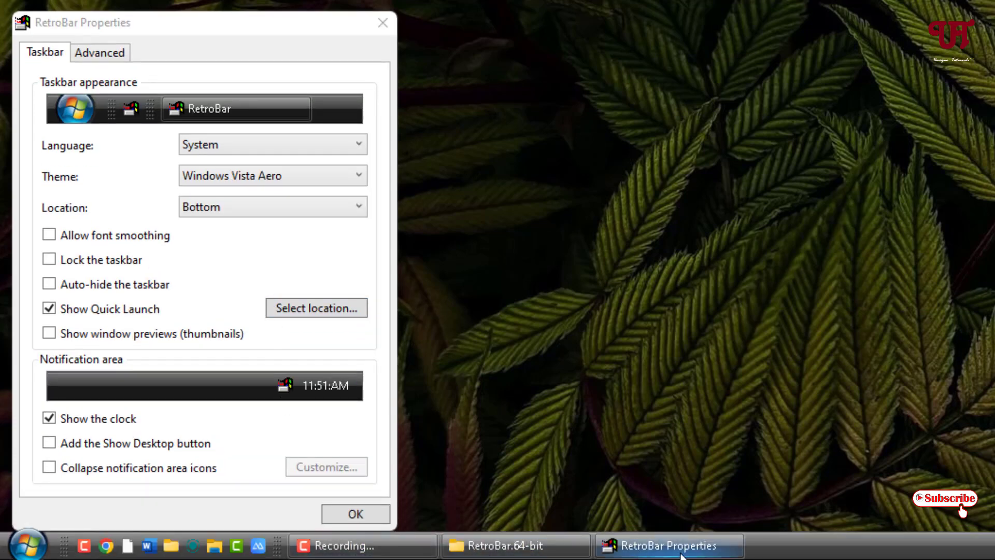
left_click(249, 176)
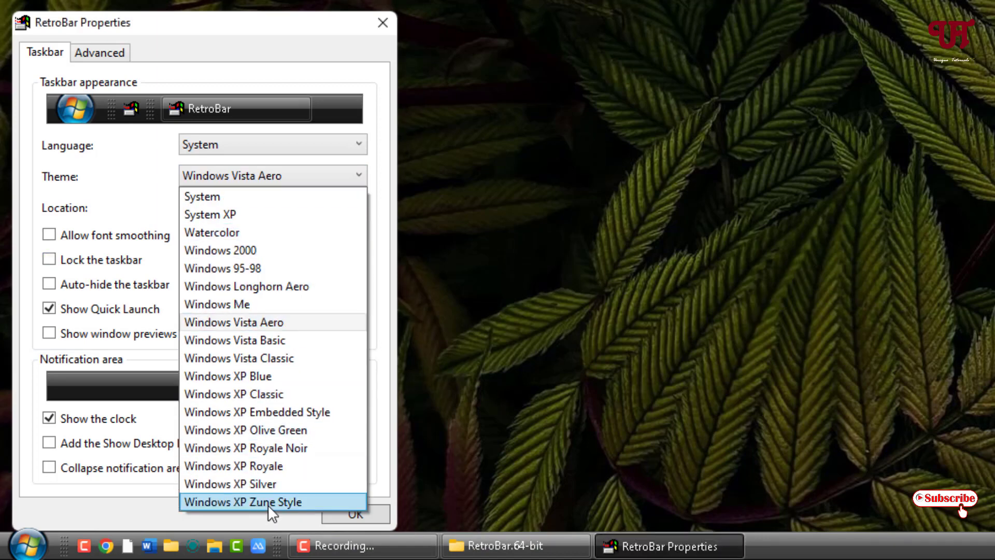
left_click(254, 505)
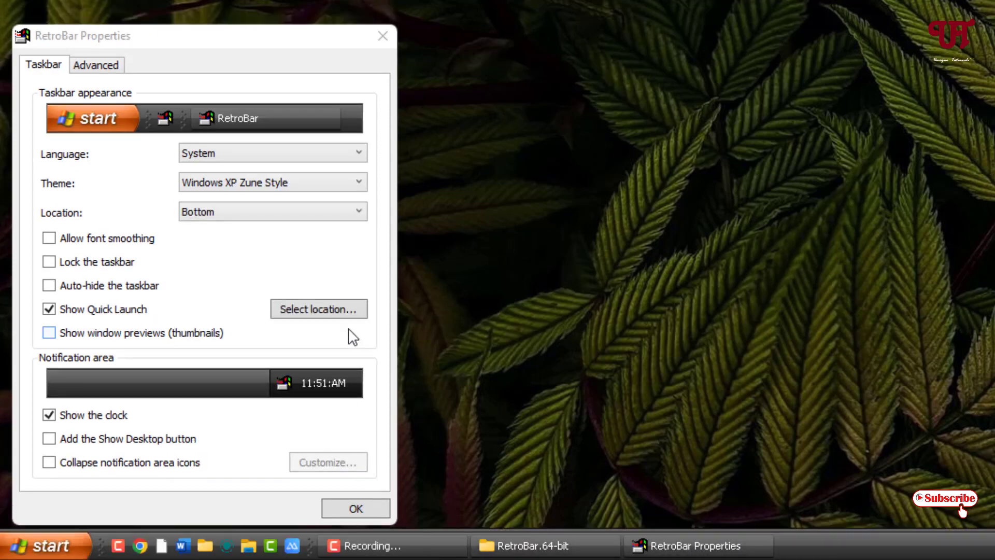
left_click(316, 186)
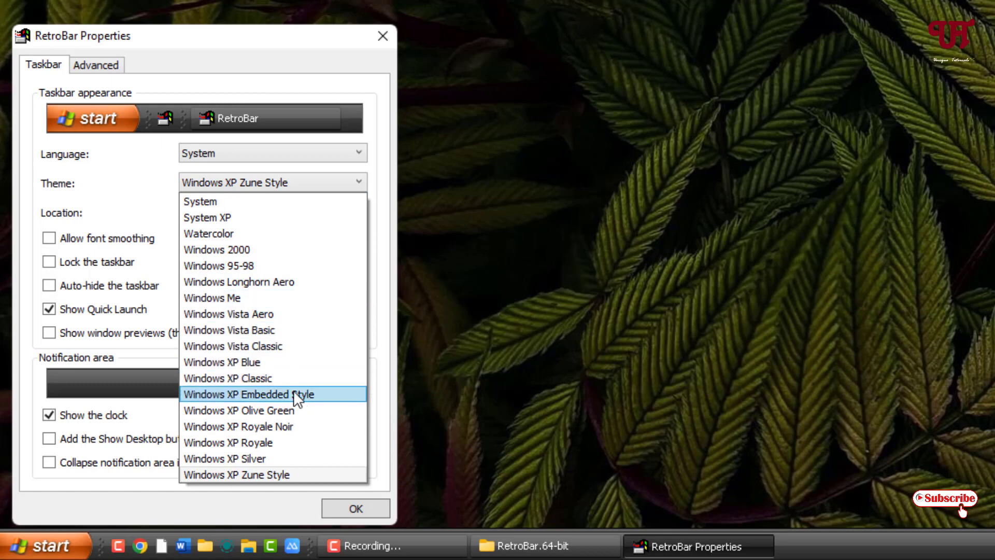
left_click(278, 364)
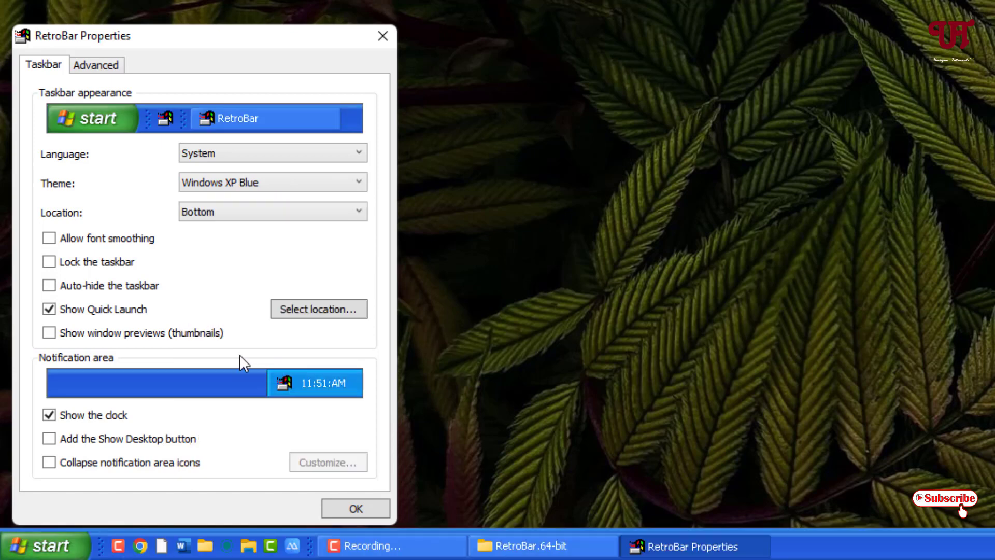
Keep the taskbar Location at Bottom, enable window preview thumbnails, and confirm with OK
left_click(241, 212)
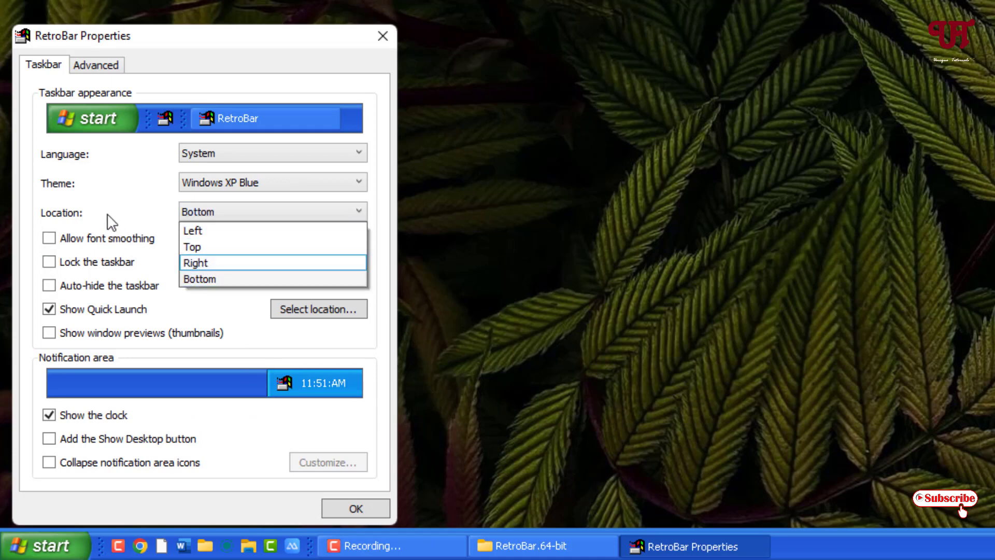
left_click(144, 214)
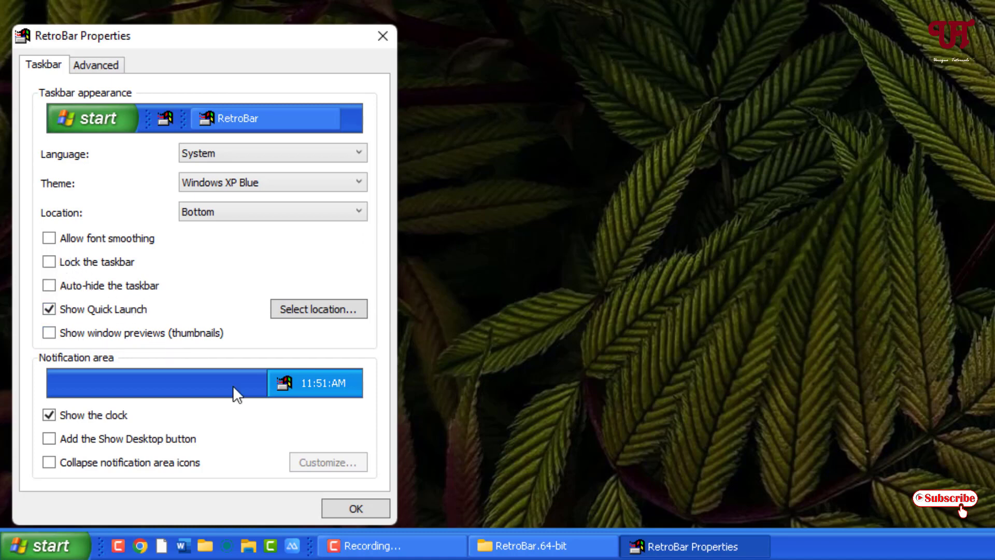
left_click(49, 333)
left_click(354, 510)
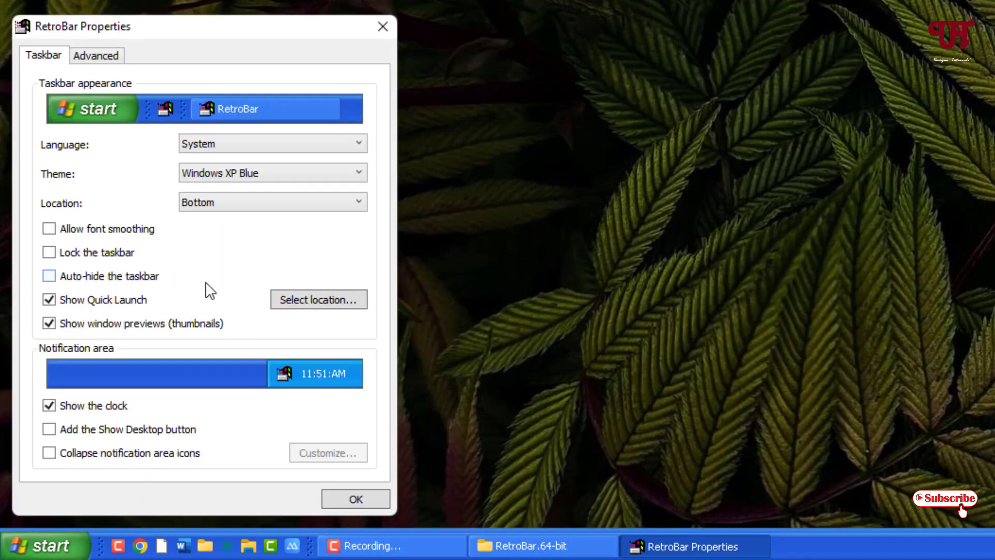
Enable Automatically start at logon and set the Advanced taskbar scale to 200%
left_click(96, 56)
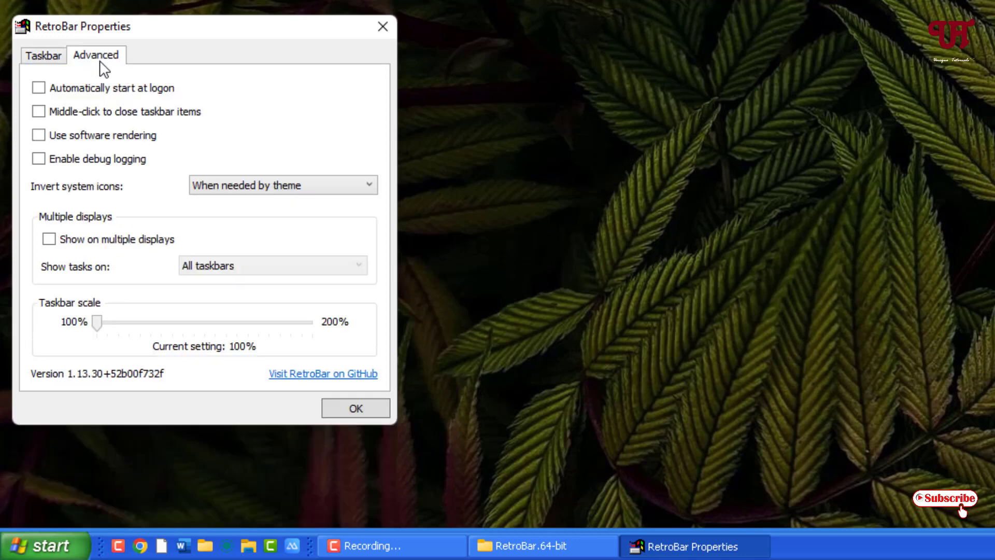
left_click(39, 88)
left_click_drag(96, 323, 311, 322)
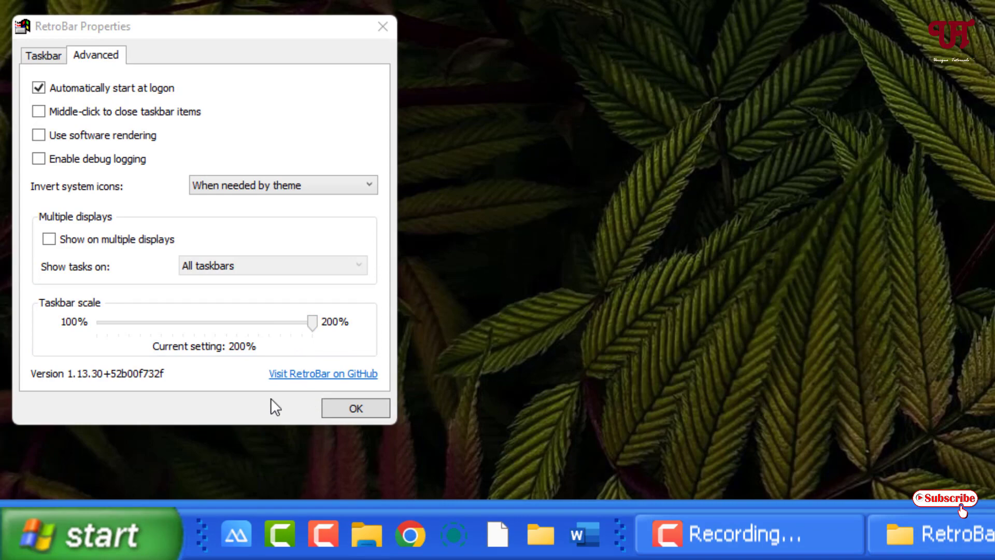
left_click(354, 409)
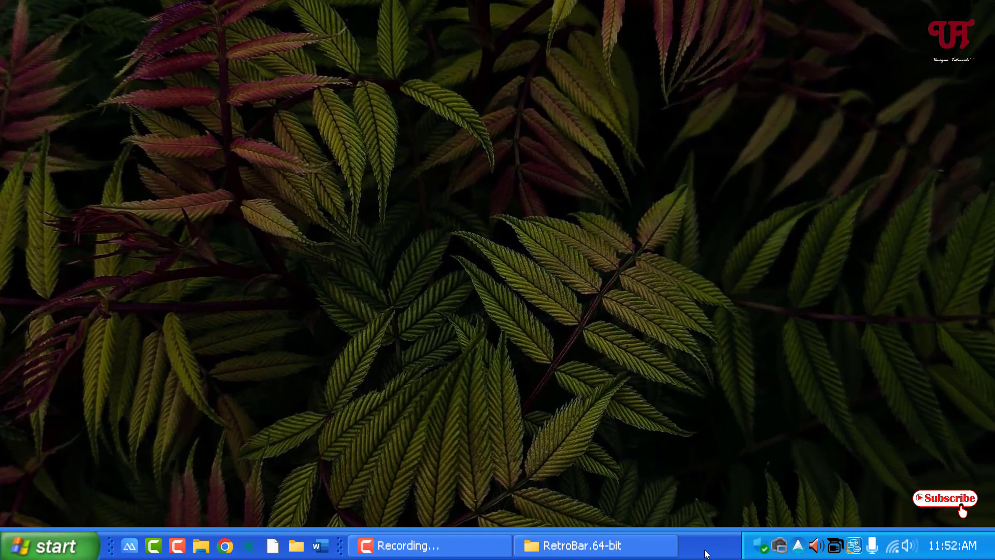
Choose Exit RetroBar from the taskbar's right-click menu
right_click(706, 553)
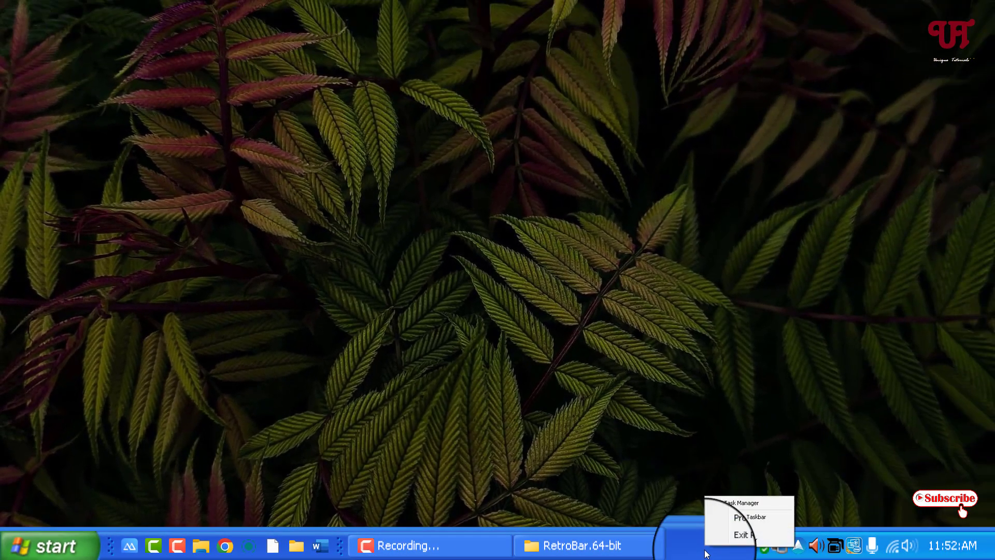
left_click(734, 535)
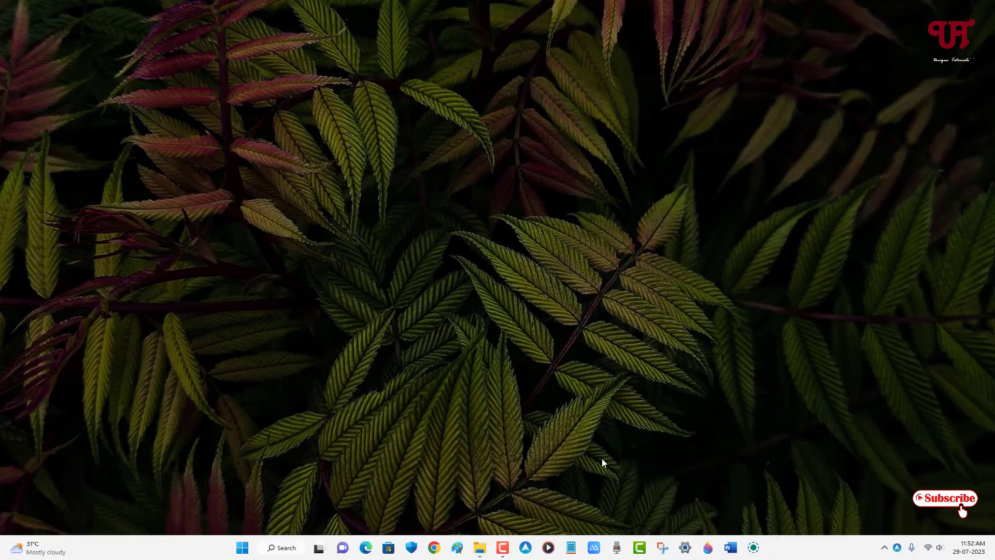